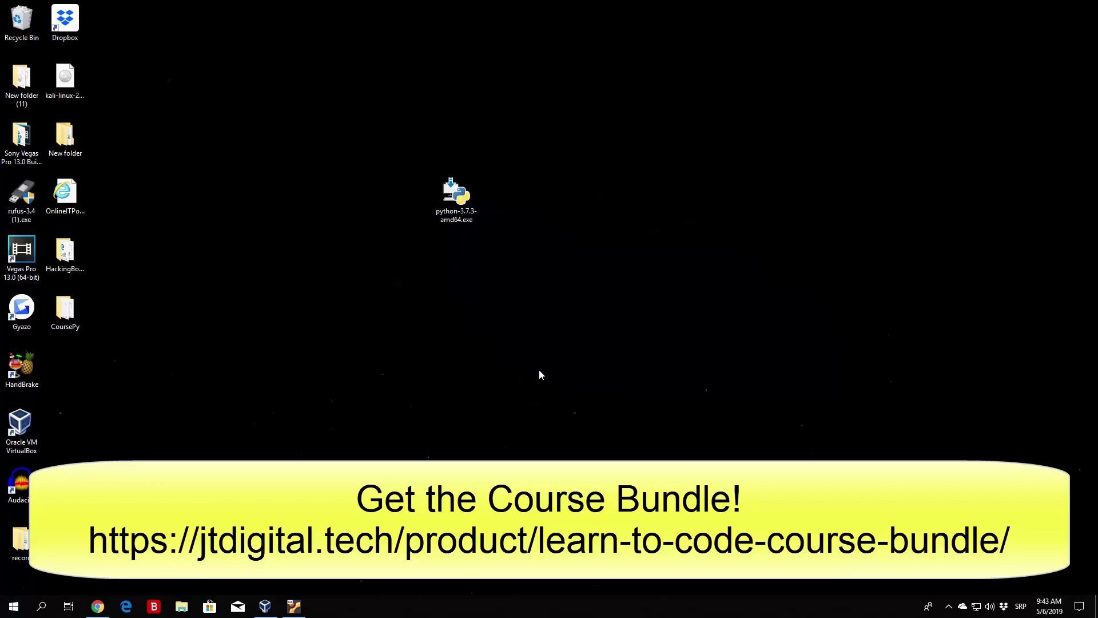
Step: Restore the Ubuntu VM window and unlock its session with the user password
{"action": "left_click", "coordinate": [293, 606]}
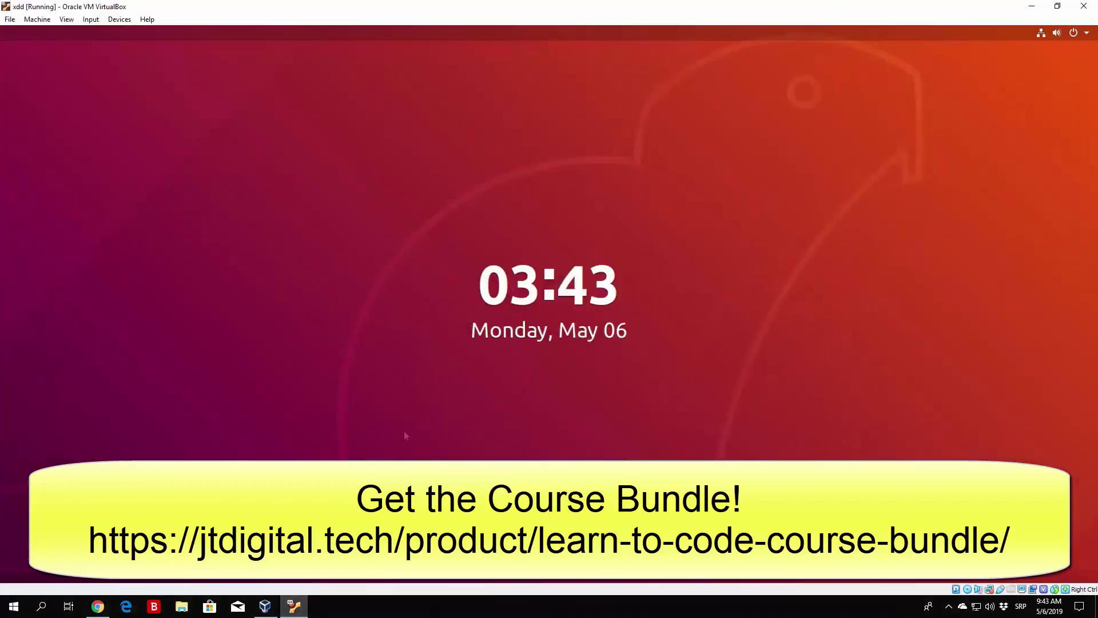
{"action": "left_click", "coordinate": [566, 281]}
{"action": "type", "text": "aaa"}
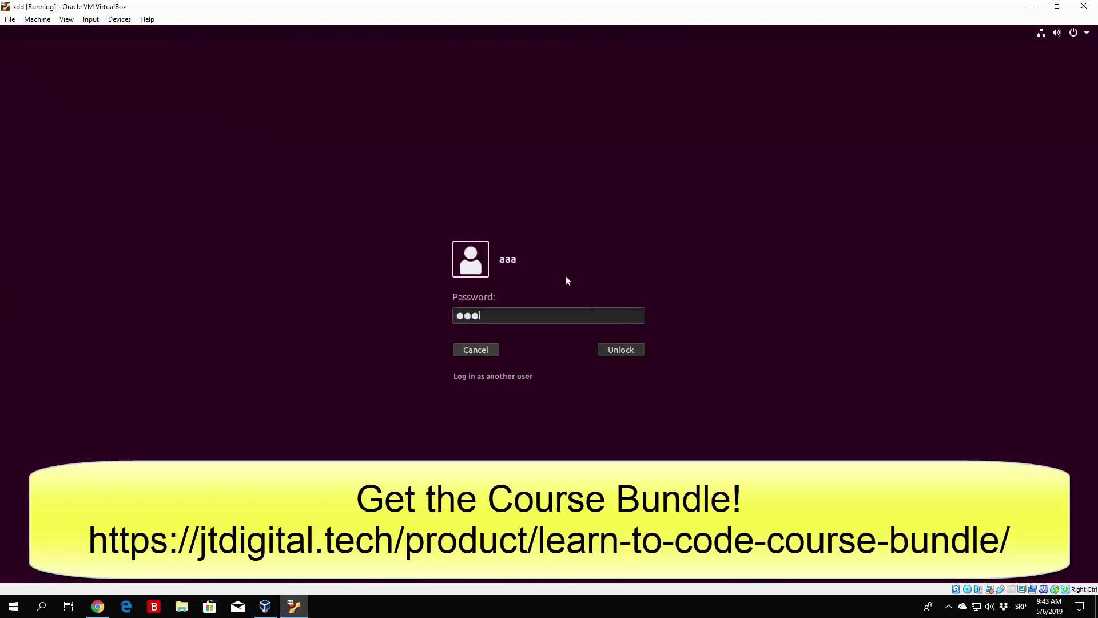
{"action": "type", "text": "aaaaaaaa"}
{"action": "key", "text": "Return"}
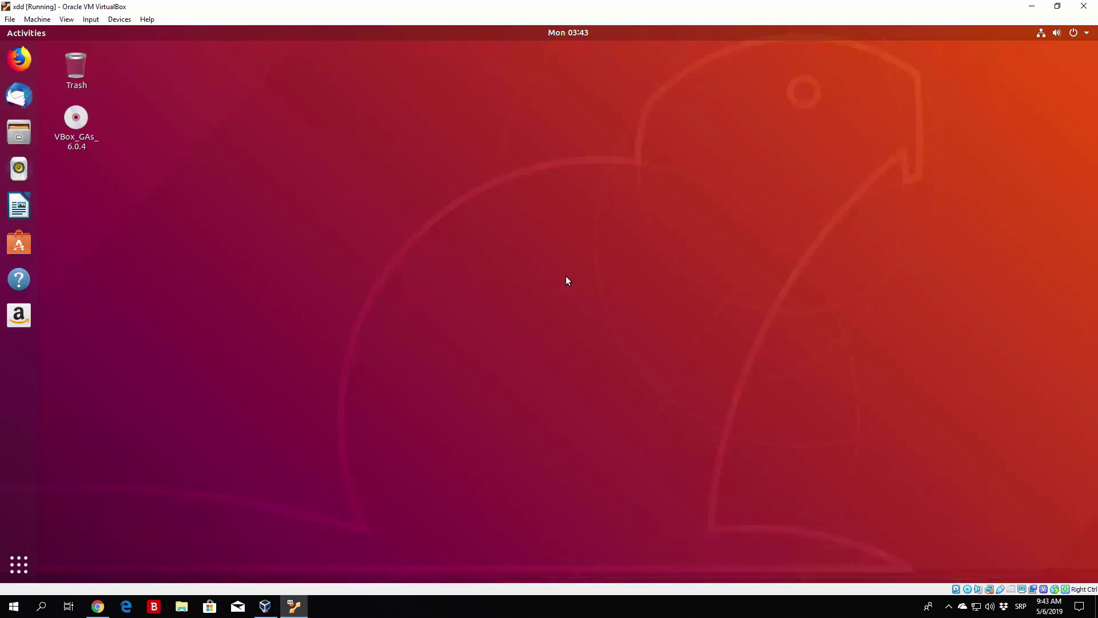
Step: Open a Terminal window from the Ubuntu desktop's right-click menu
{"action": "right_click", "coordinate": [340, 256]}
{"action": "left_click", "coordinate": [384, 347]}
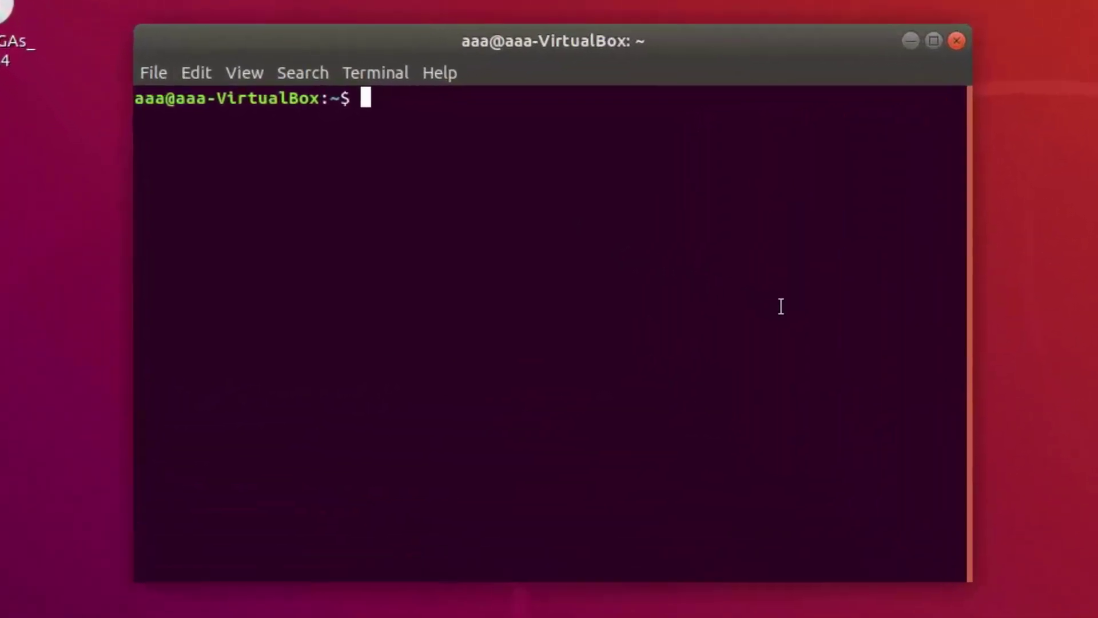
{"action": "type", "text": "u"}
{"action": "type", "text": "name -m"}
Step: Run uname -m to confirm the x86_64 architecture
{"action": "key", "text": "Return"}
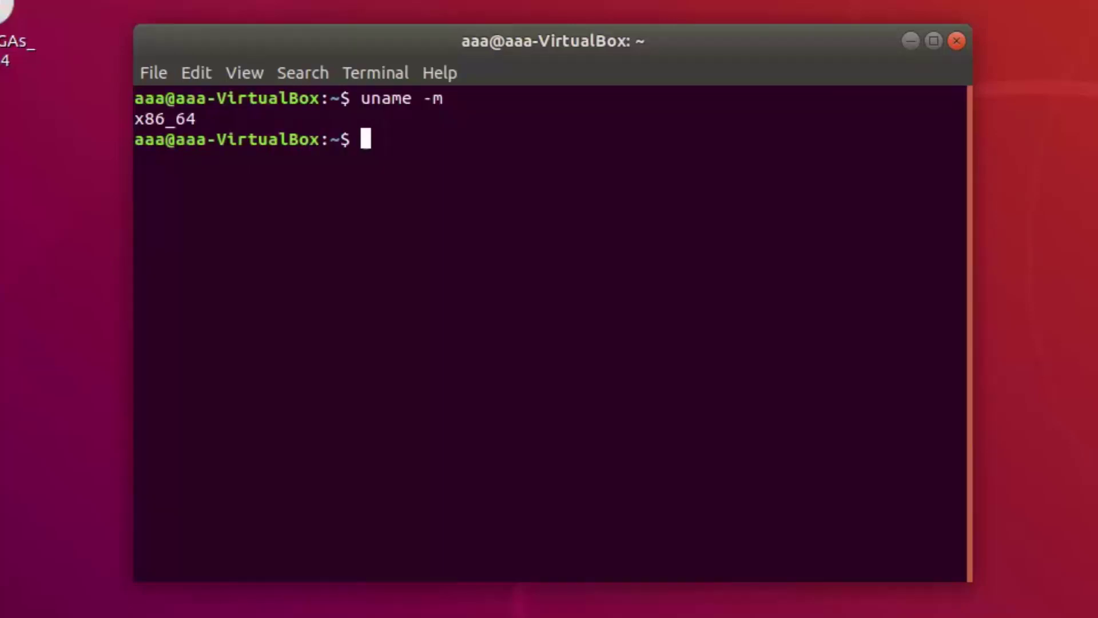
{"action": "type", "text": "ap"}
{"action": "type", "text": "t-get "}
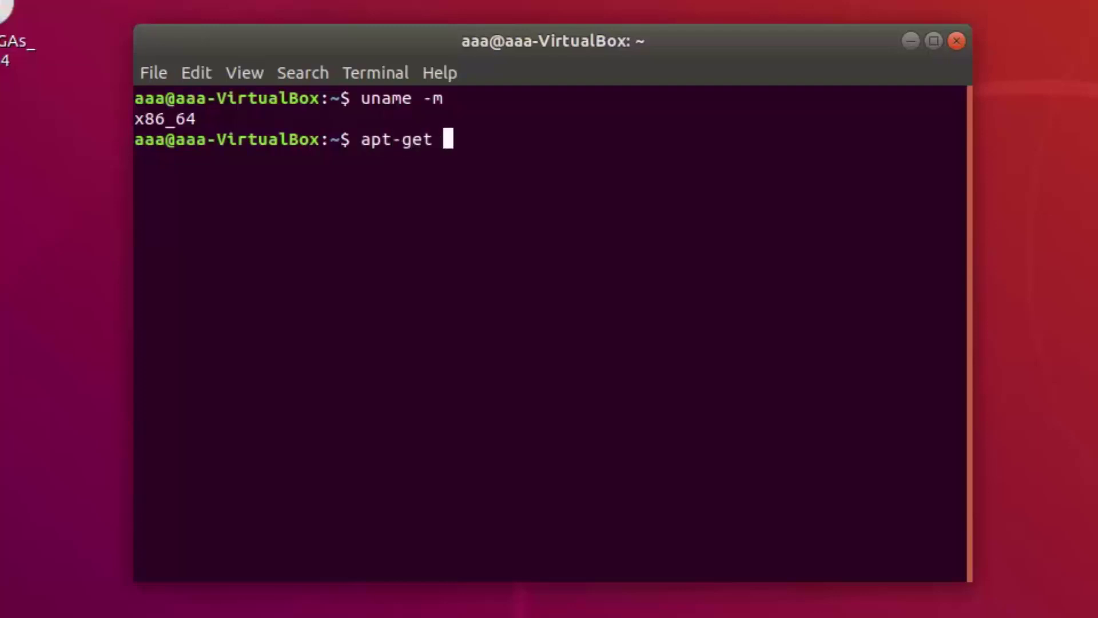
{"action": "type", "text": "install pyt"}
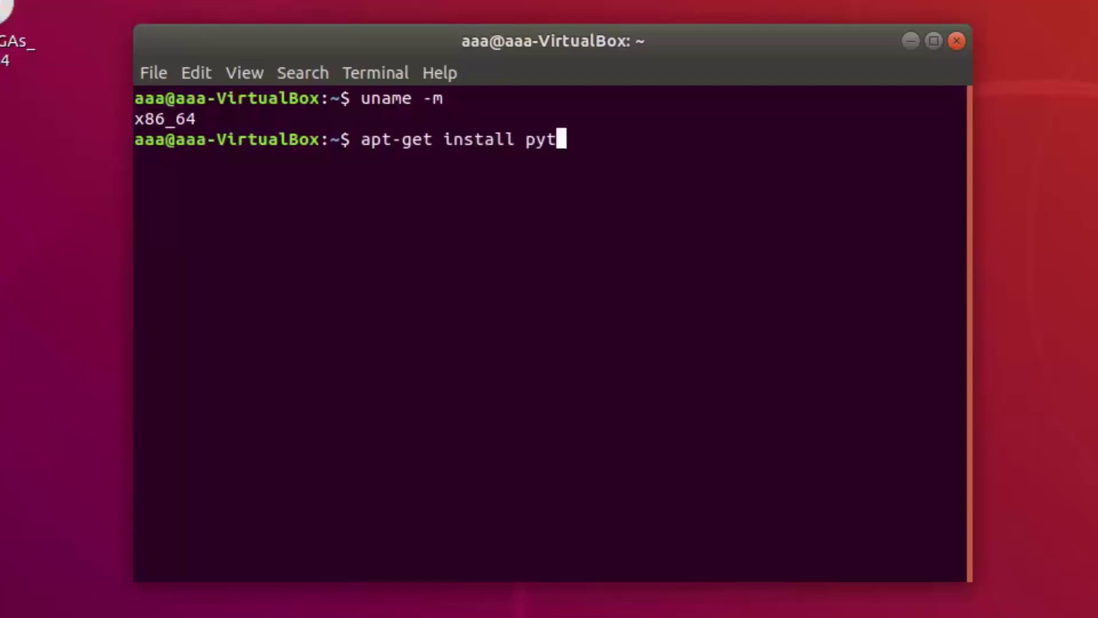
{"action": "type", "text": "hon3"}
Step: Run apt-get install python3, hitting lock permission errors, and maximize the terminal
{"action": "key", "text": "Return"}
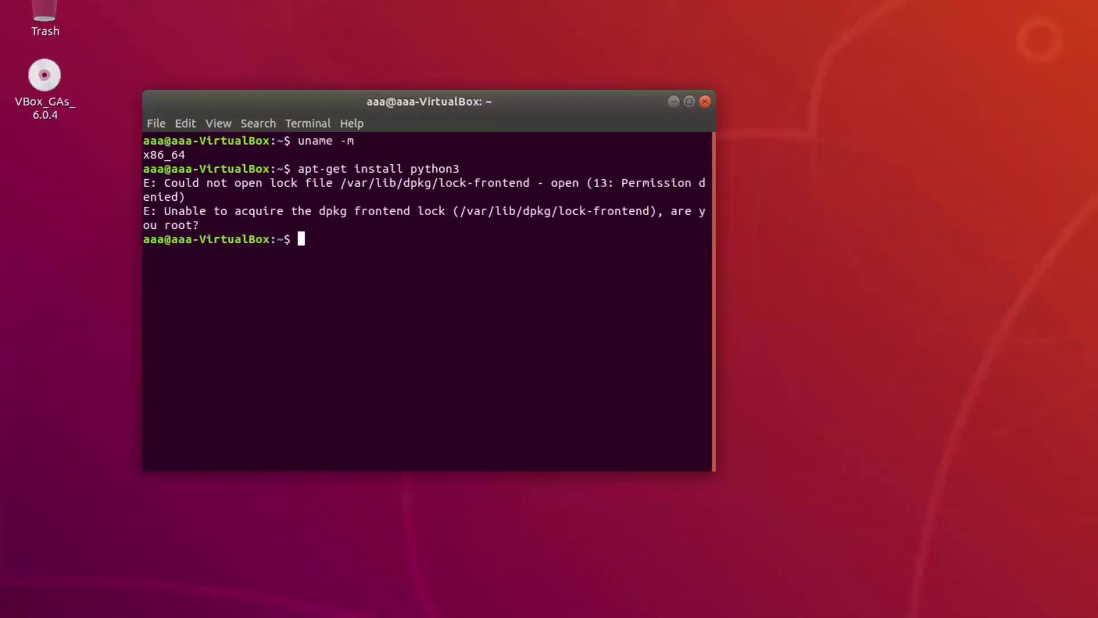
{"action": "left_click", "coordinate": [548, 136]}
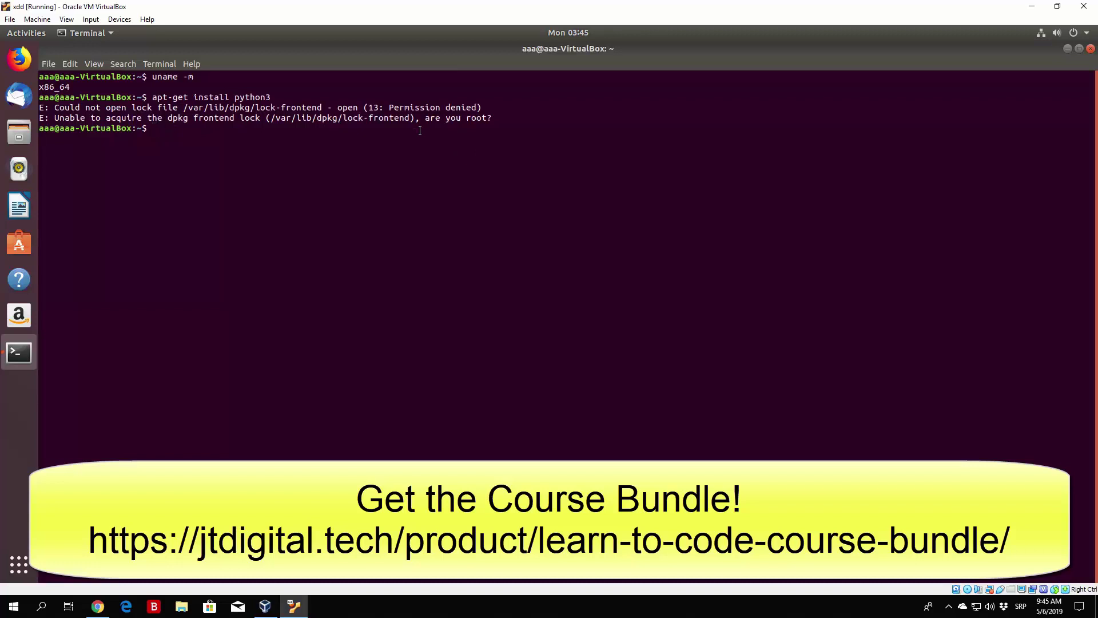
{"action": "type", "text": "sudo apt-g"}
{"action": "type", "text": "et install python3"}
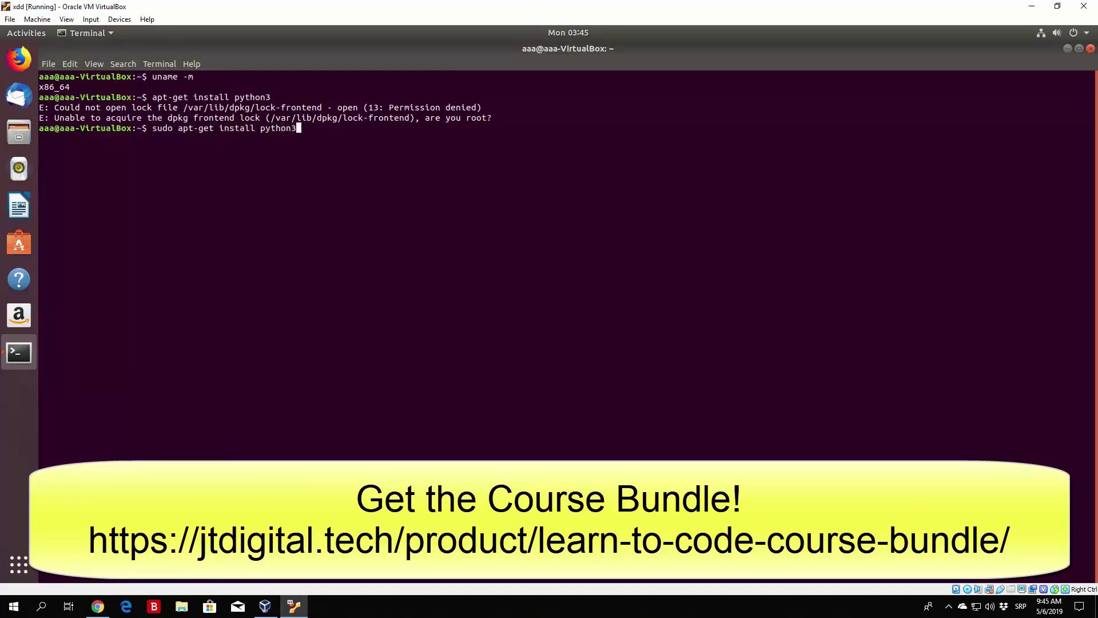
Step: Run sudo apt-get install python3 with the user password, failing on the dpkg lock
{"action": "key", "text": "Return"}
{"action": "key", "text": "Return"}
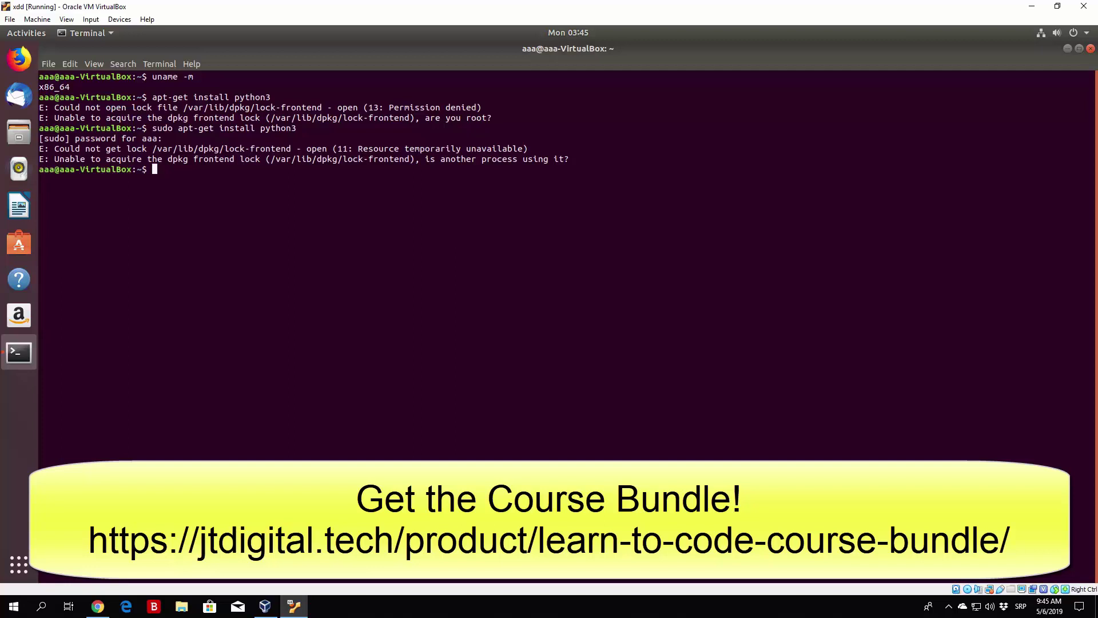
{"action": "type", "text": "s"}
Step: Become root with su and the root password, then clear the screen
{"action": "key", "text": "BackSpace"}
{"action": "type", "text": "s"}
{"action": "type", "text": "u"}
{"action": "key", "text": "Return"}
{"action": "key", "text": "Return"}
{"action": "type", "text": "c"}
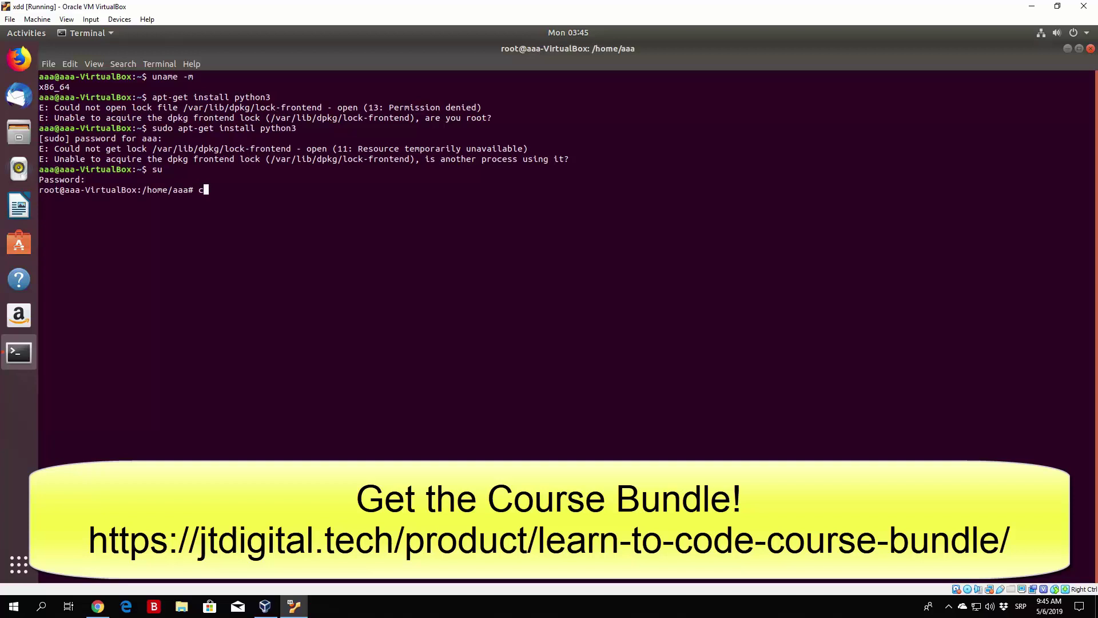
{"action": "type", "text": "lear"}
{"action": "key", "text": "Return"}
{"action": "type", "text": "apt-get install python3"}
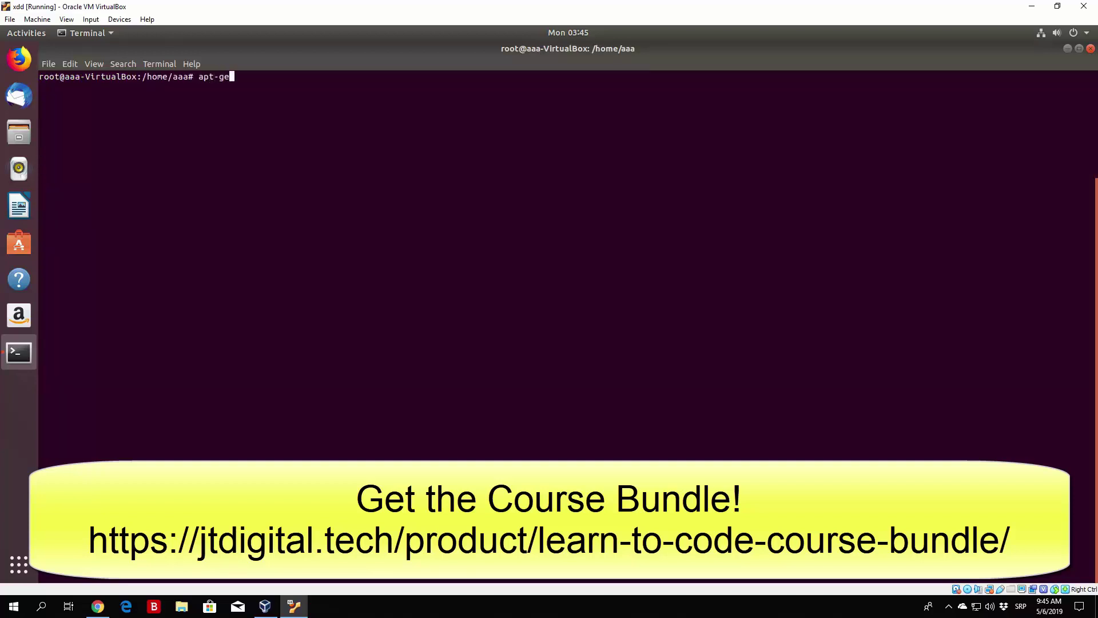
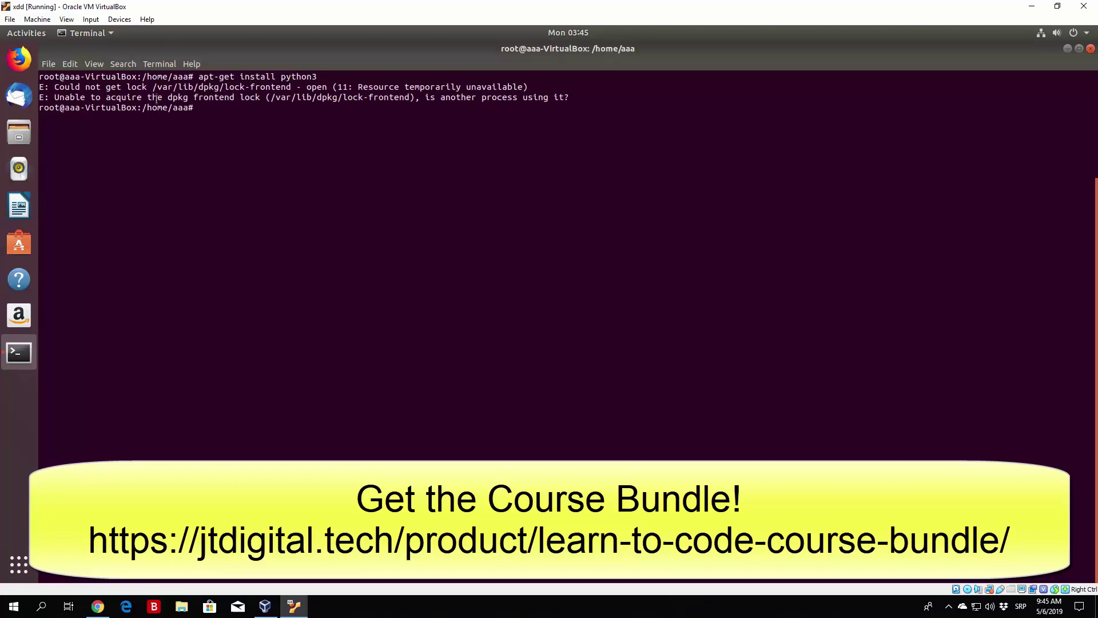
Step: Remove /var/lib/dpkg/lock-frontend with rm, then retry apt-get install python3
{"action": "left_click_drag", "start_coordinate": [154, 87], "coordinate": [291, 86]}
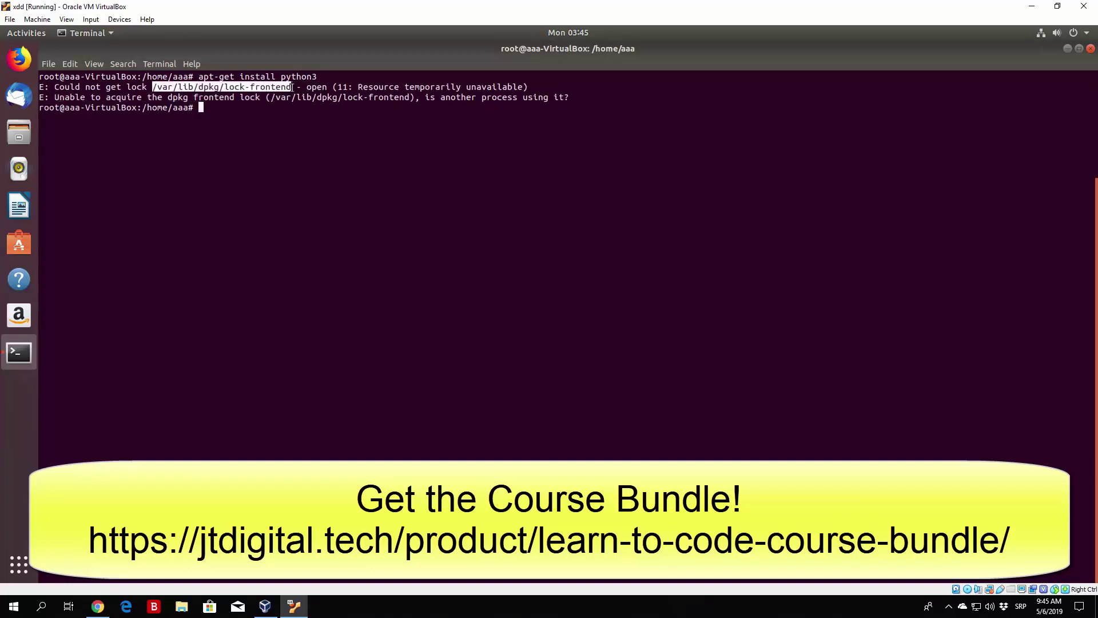
{"action": "right_click", "coordinate": [283, 83]}
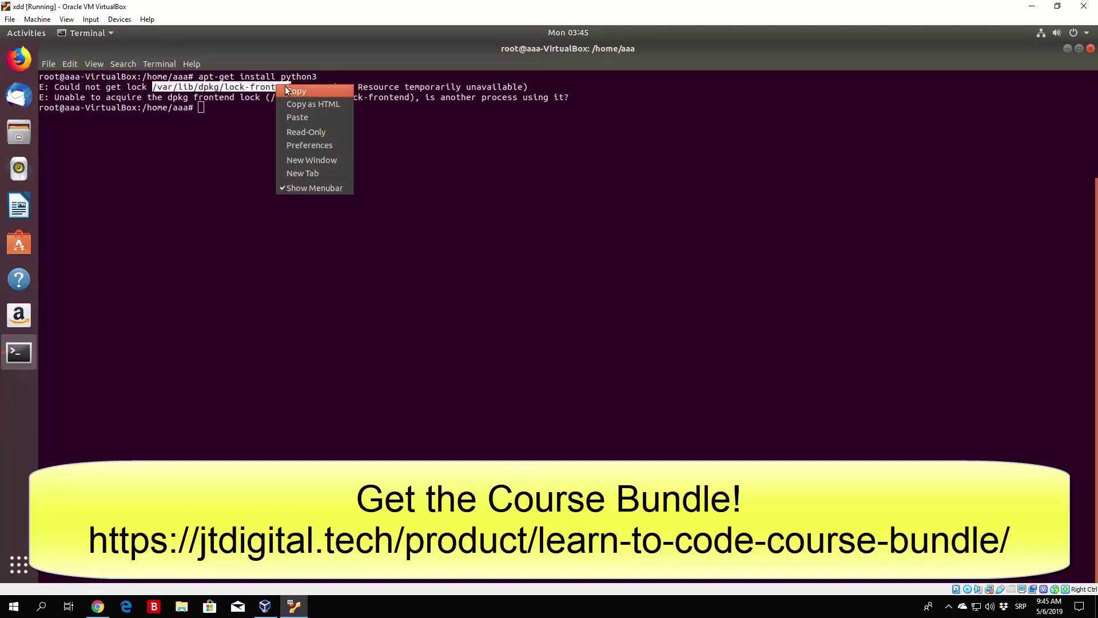
{"action": "left_click", "coordinate": [318, 92]}
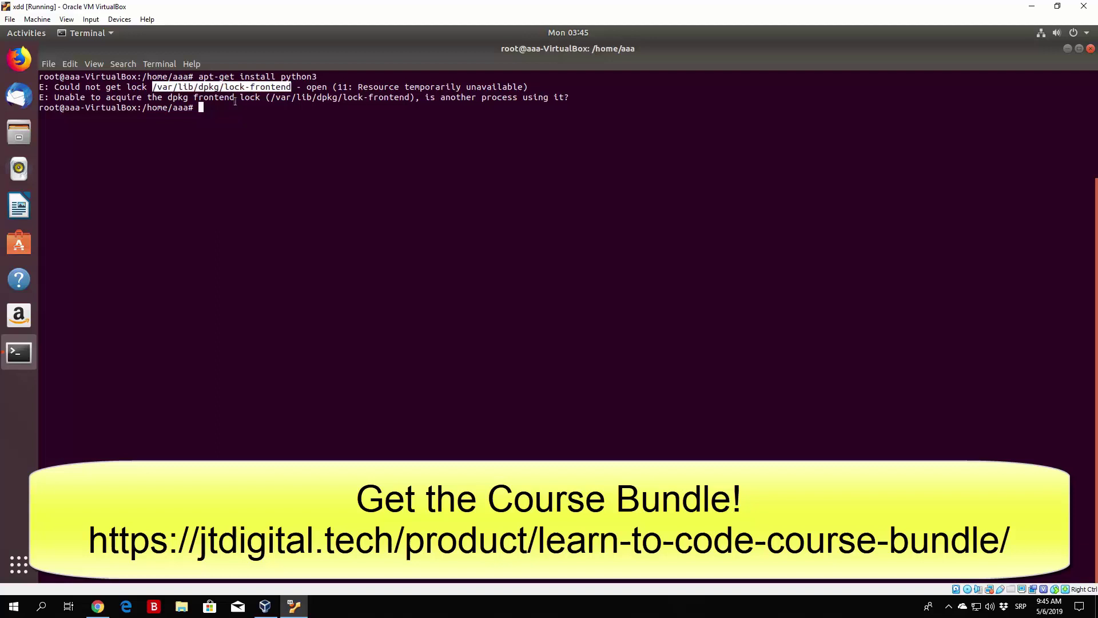
{"action": "right_click", "coordinate": [258, 88]}
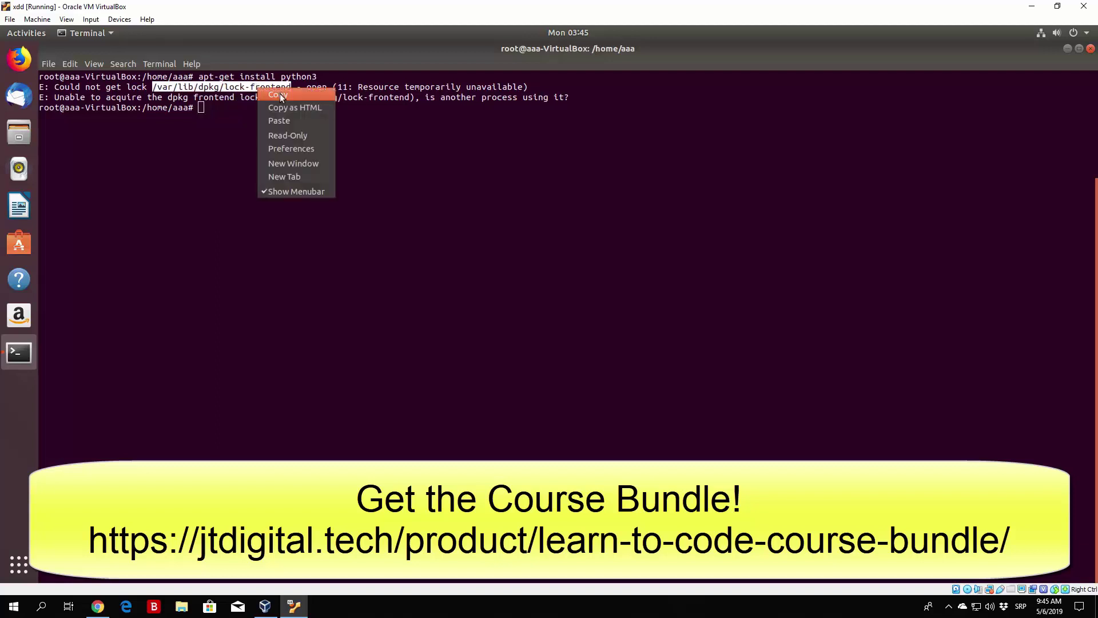
{"action": "left_click", "coordinate": [283, 96]}
{"action": "type", "text": "rm"}
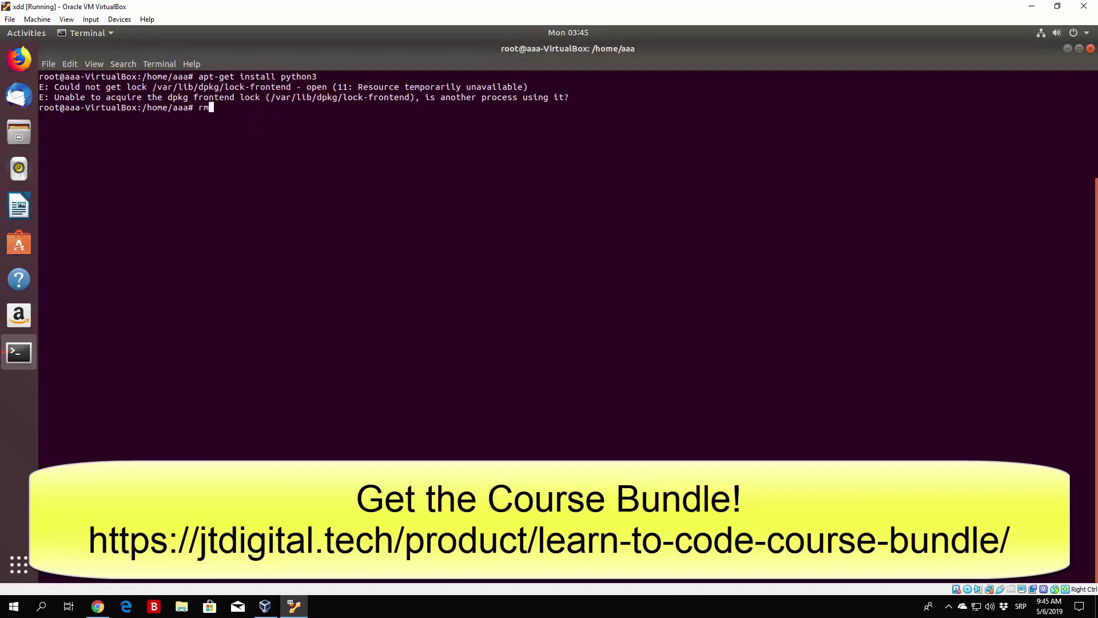
{"action": "right_click", "coordinate": [294, 221]}
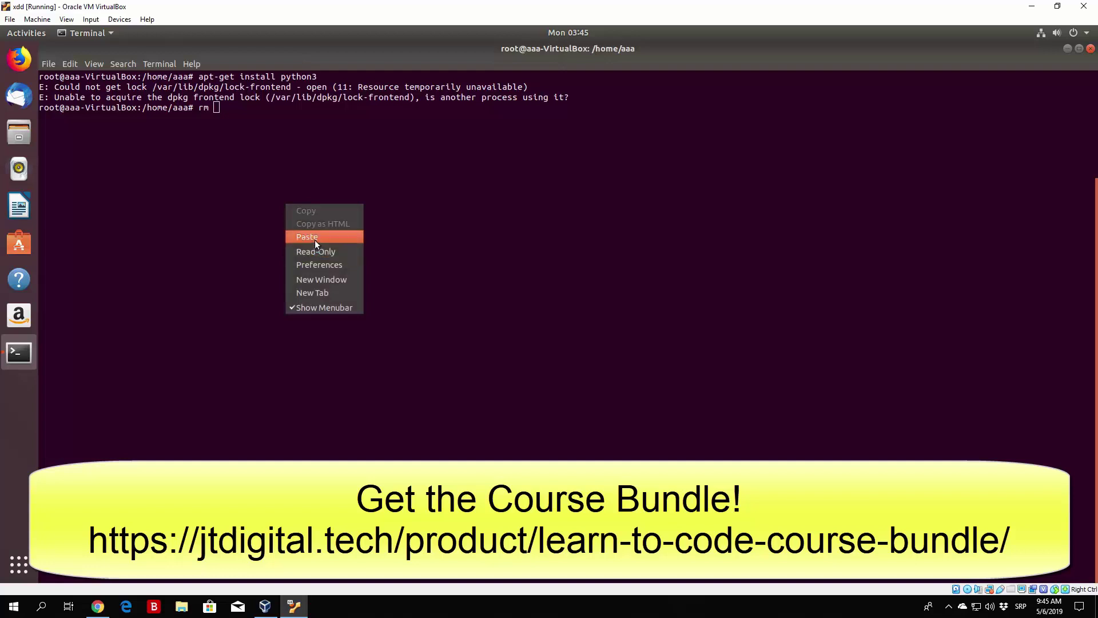
{"action": "left_click", "coordinate": [314, 239]}
{"action": "key", "text": "Return"}
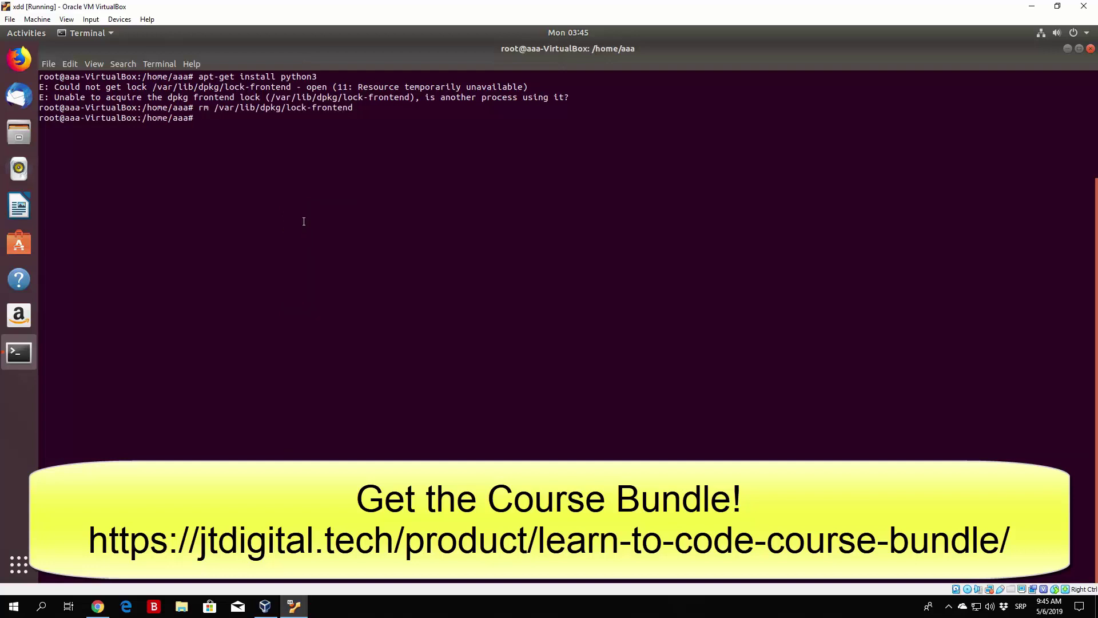
{"action": "key", "text": "Up"}
{"action": "key", "text": "Up"}
{"action": "key", "text": "Return"}
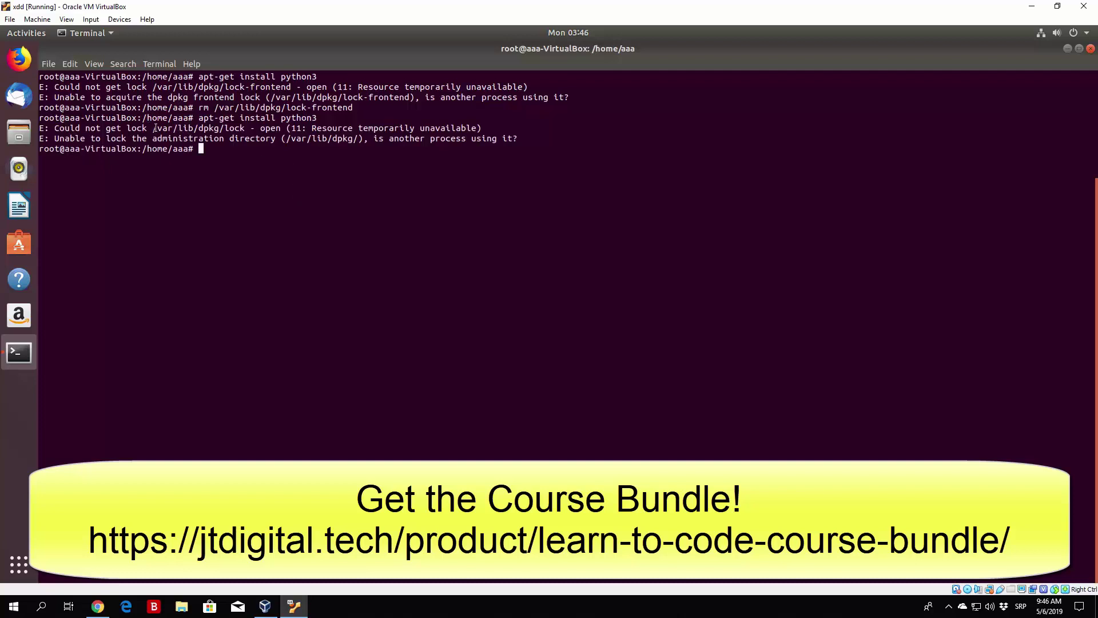
Step: Remove /var/lib/dpkg/lock with rm and rerun apt-get install python3
{"action": "left_click_drag", "start_coordinate": [155, 128], "coordinate": [245, 129]}
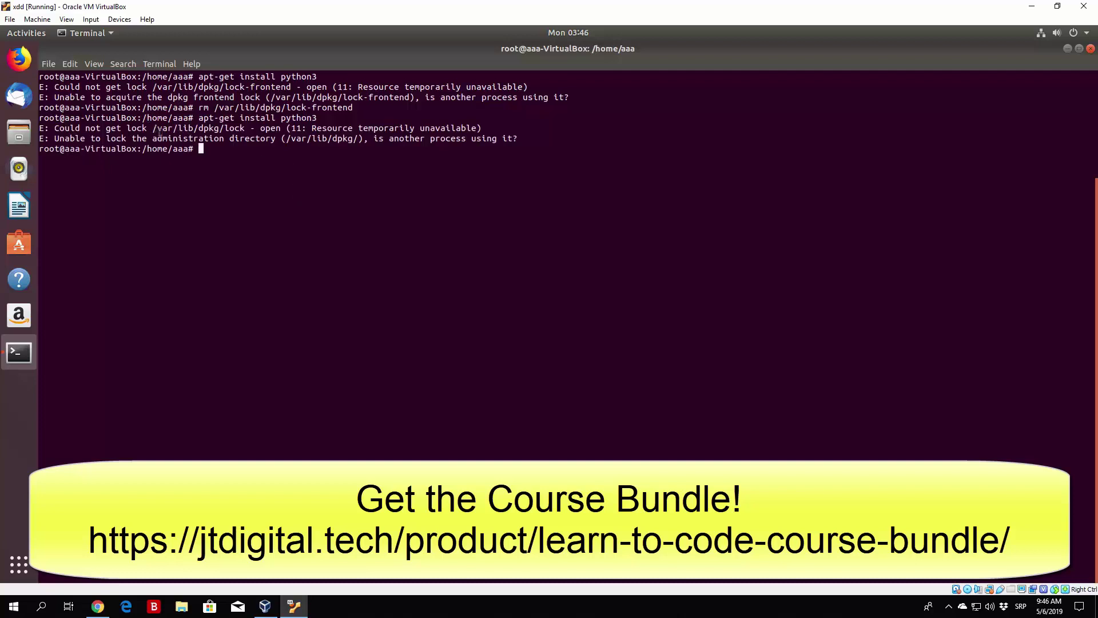
{"action": "right_click", "coordinate": [244, 133]}
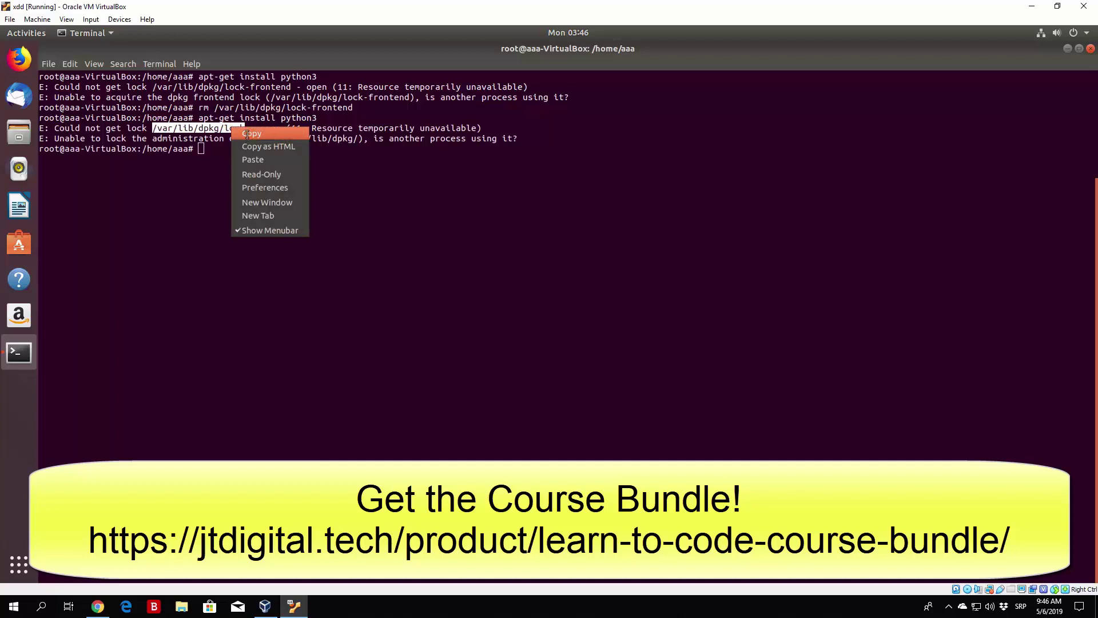
{"action": "left_click", "coordinate": [247, 135]}
{"action": "type", "text": "rm"}
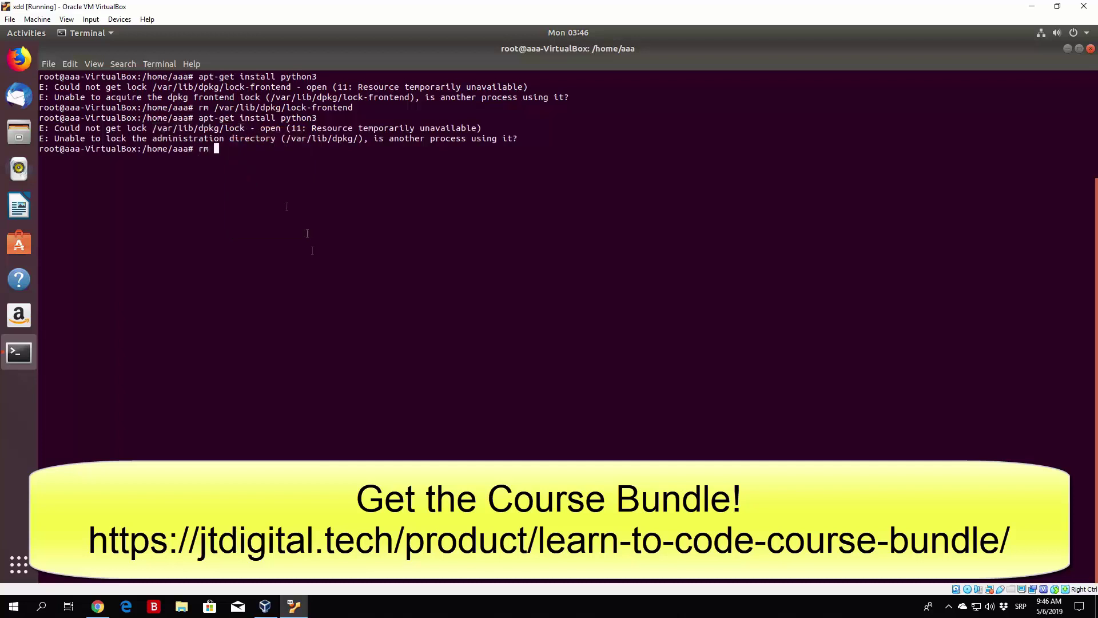
{"action": "right_click", "coordinate": [303, 268]}
{"action": "left_click", "coordinate": [336, 300]}
{"action": "key", "text": "Return"}
{"action": "key", "text": "Up"}
{"action": "key", "text": "Up"}
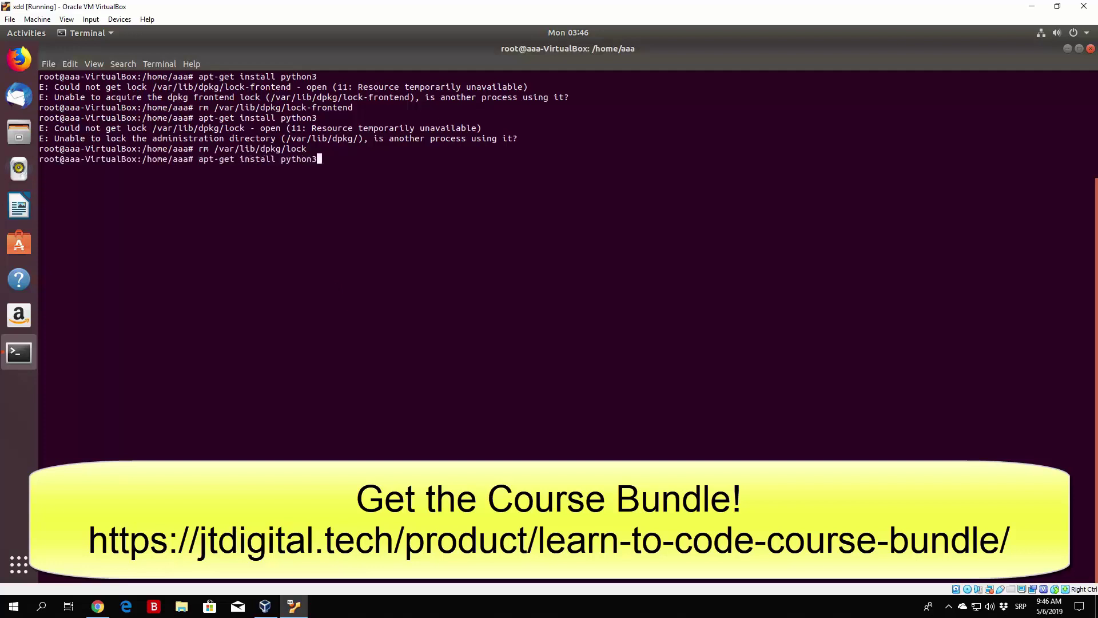
{"action": "key", "text": "Return"}
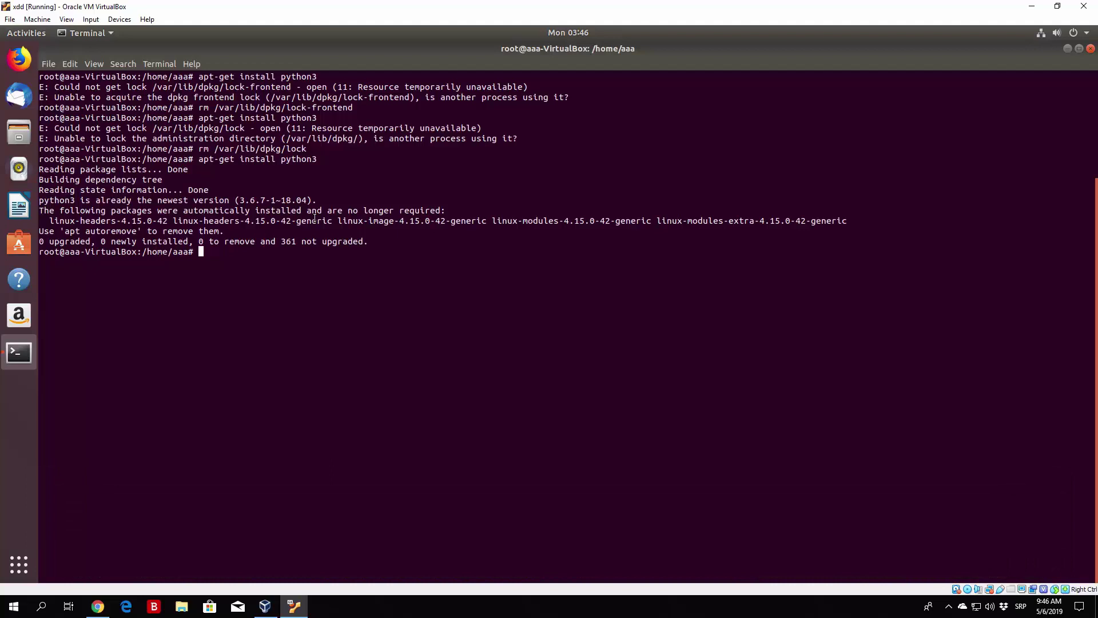
{"action": "type", "text": "apt-ge"}
Step: Run apt-get install idle3 and answer y to install it with its dependencies
{"action": "key", "text": "BackSpace"}
{"action": "type", "text": "t inst"}
{"action": "type", "text": "all idle3"}
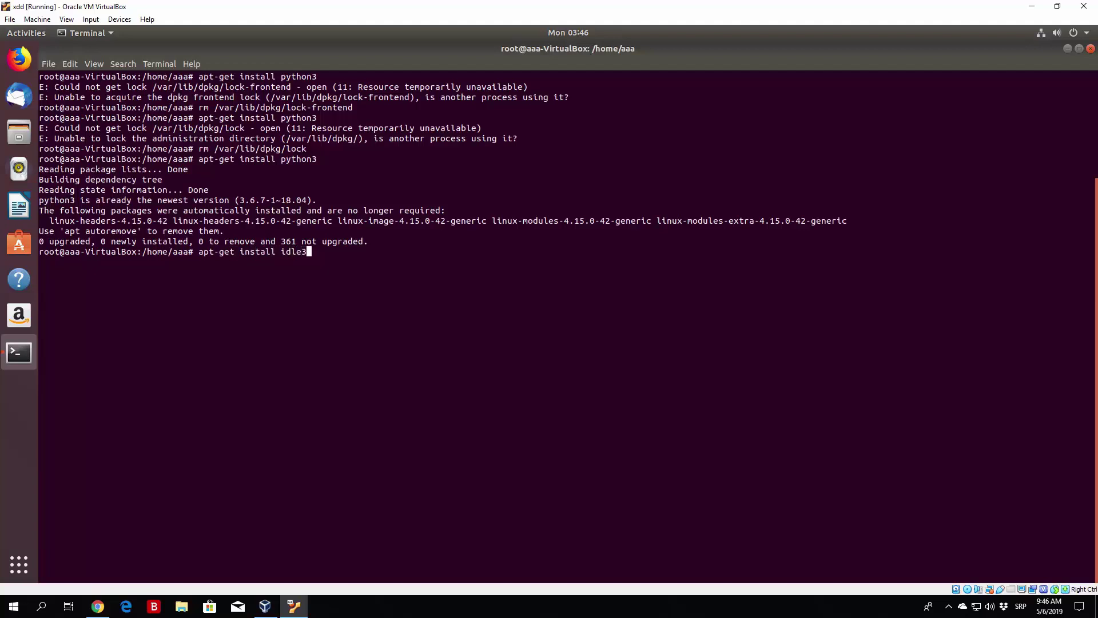
{"action": "key", "text": "Return"}
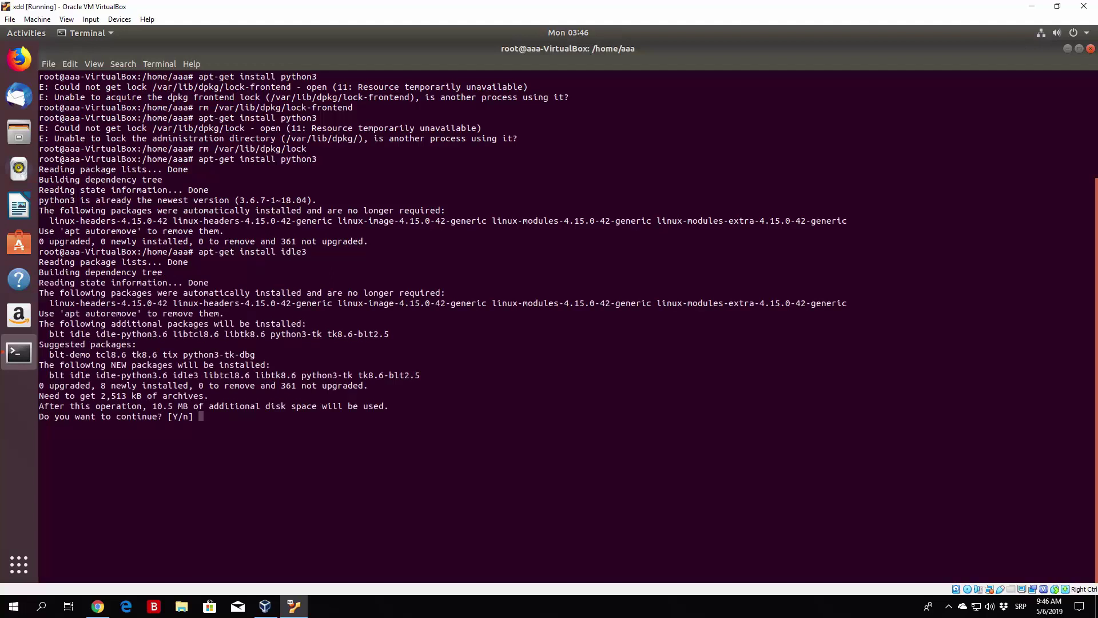
{"action": "type", "text": "y"}
{"action": "key", "text": "Return"}
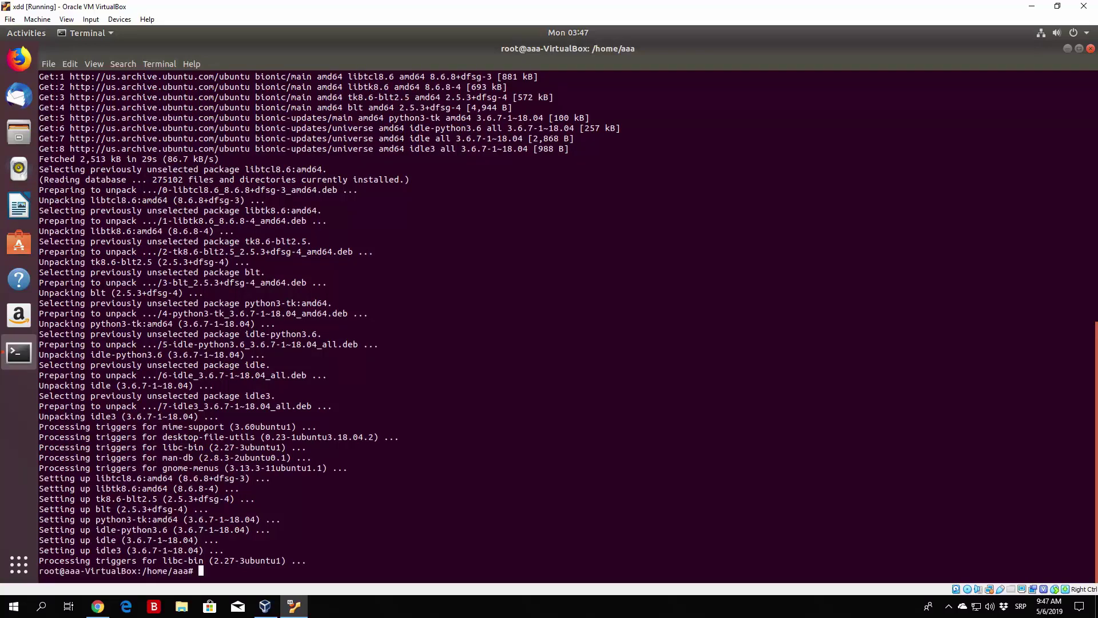
{"action": "type", "text": "apt-get "}
{"action": "type", "text": "instal"}
Step: Run apt-get install python3-pip and confirm downloading its 12 packages
{"action": "key", "text": "BackSpace"}
{"action": "key", "text": "BackSpace"}
{"action": "key", "text": "BackSpace"}
{"action": "key", "text": "BackSpace"}
{"action": "key", "text": "BackSpace"}
{"action": "key", "text": "BackSpace"}
{"action": "type", "text": "install "}
{"action": "type", "text": "python3-"}
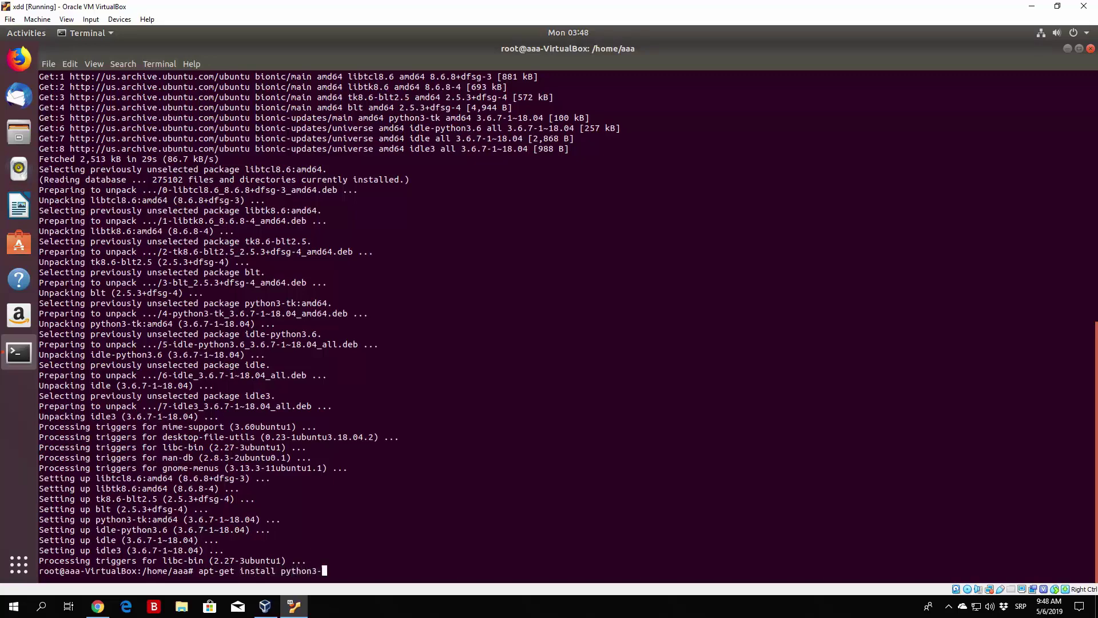
{"action": "type", "text": "pip"}
{"action": "key", "text": "Return"}
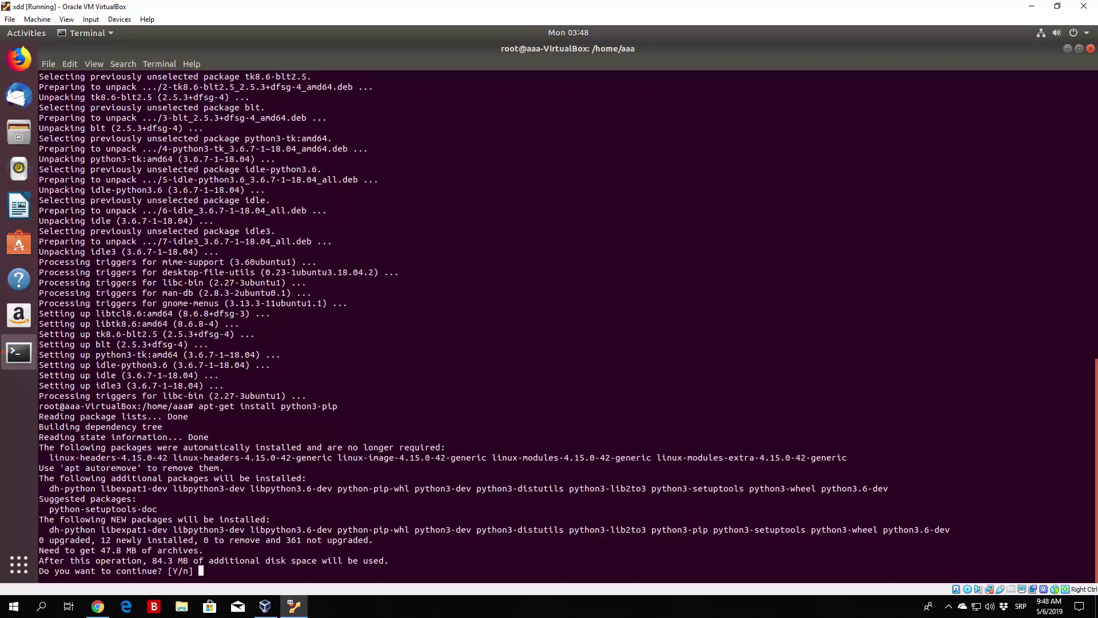
{"action": "type", "text": "y"}
{"action": "key", "text": "Return"}
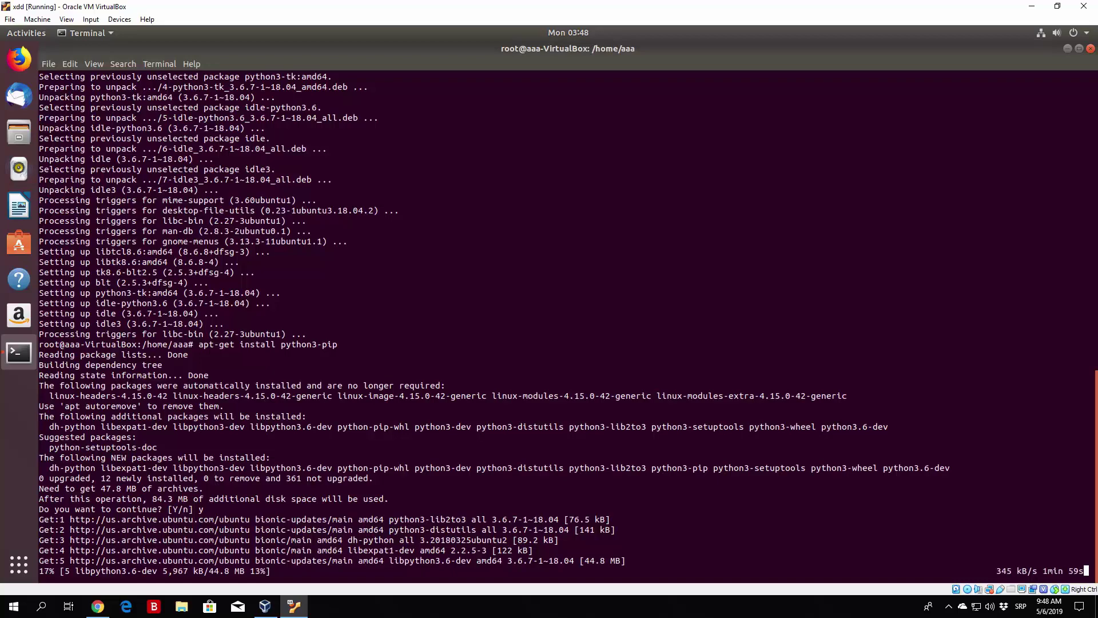
{"action": "left_click", "coordinate": [41, 611]}
{"action": "type", "text": "idle"}
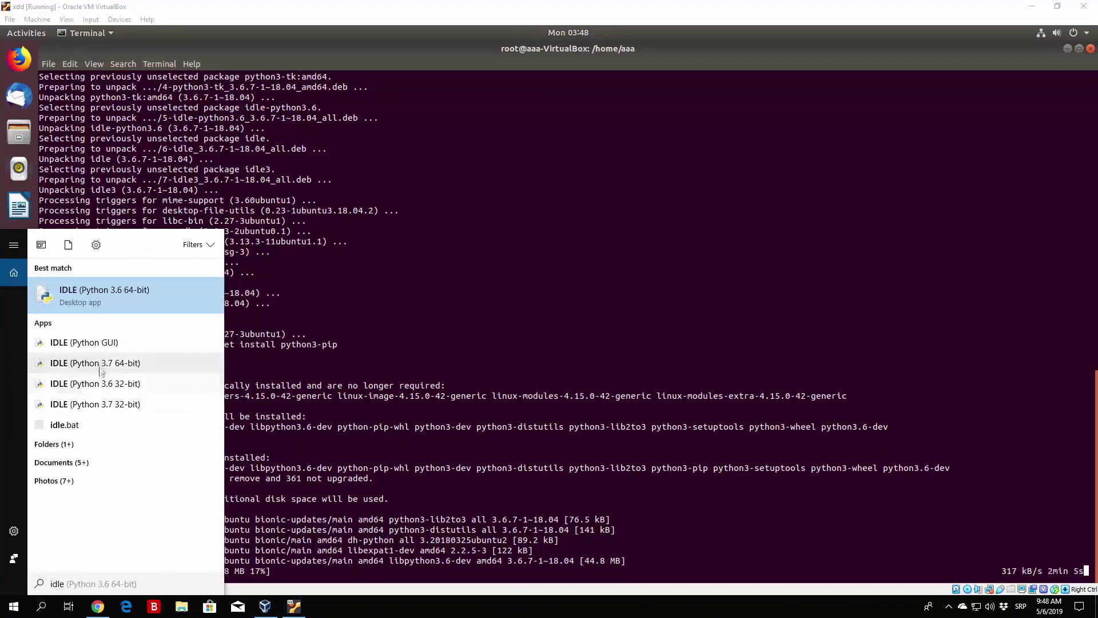
{"action": "left_click", "coordinate": [226, 353]}
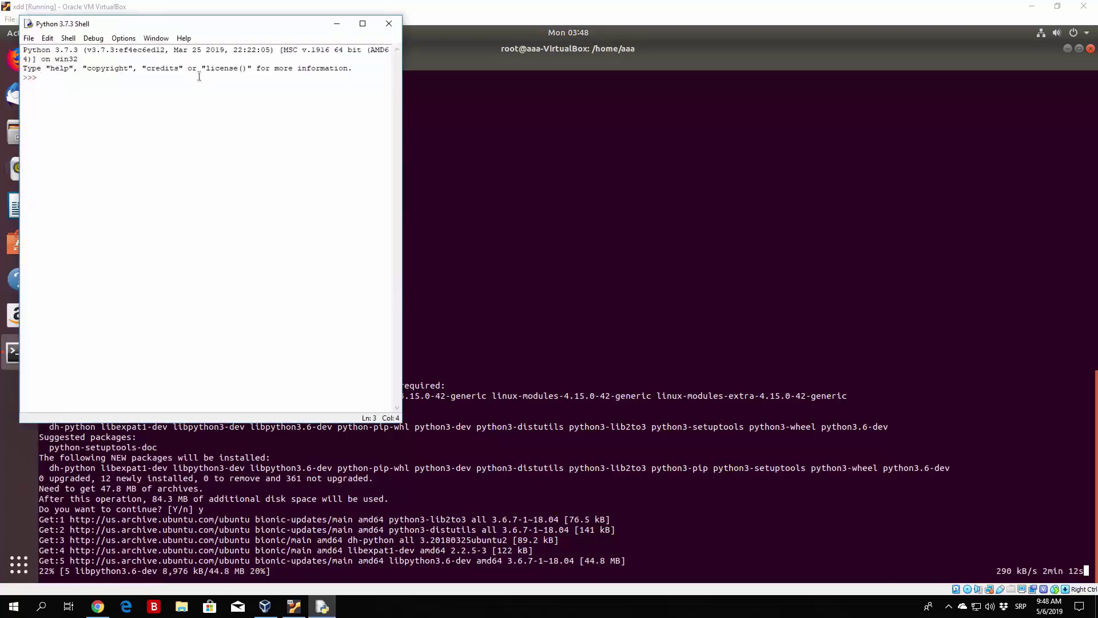
{"action": "left_click_drag", "start_coordinate": [221, 17], "coordinate": [772, 49]}
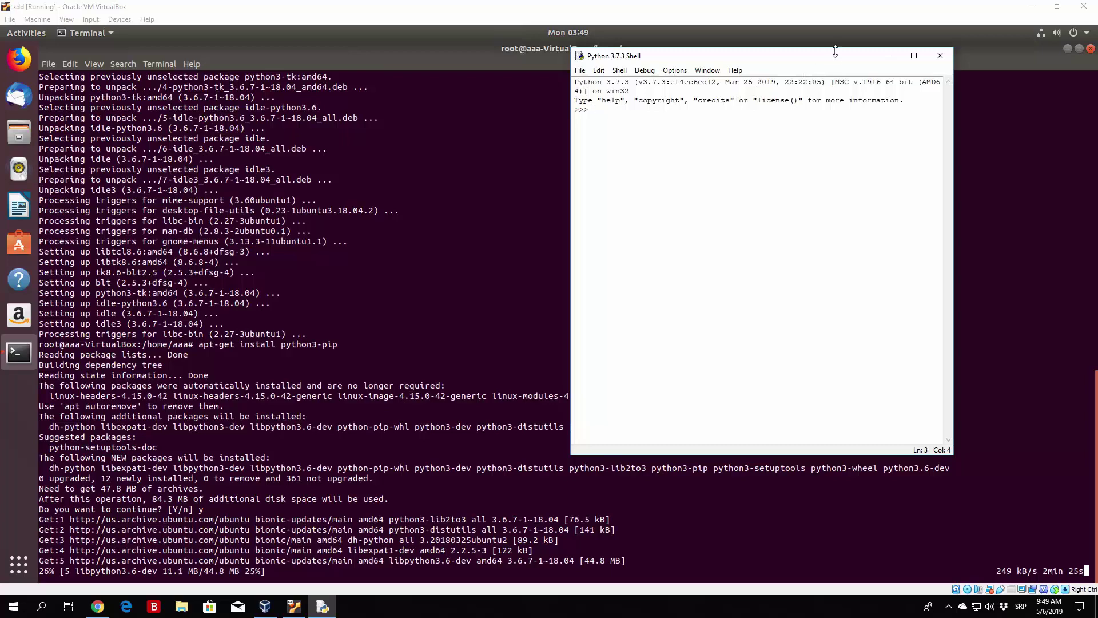
{"action": "left_click", "coordinate": [940, 55]}
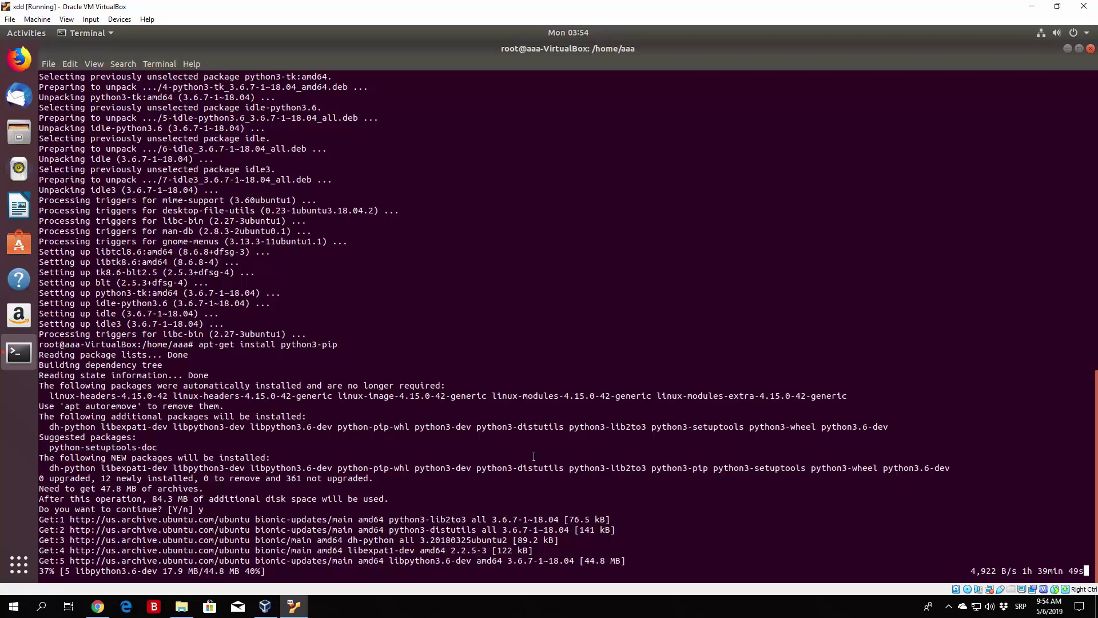
Step: Abort the python3-pip download with Ctrl+C and clear the terminal
{"action": "key", "text": "ctrl+c"}
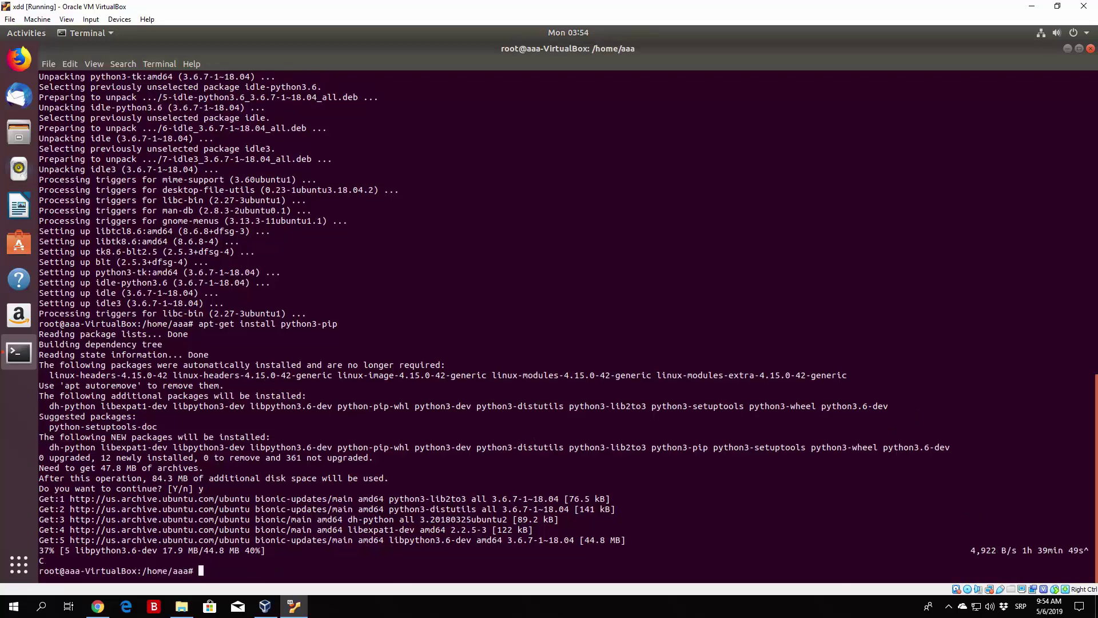
{"action": "type", "text": "clear"}
{"action": "key", "text": "Return"}
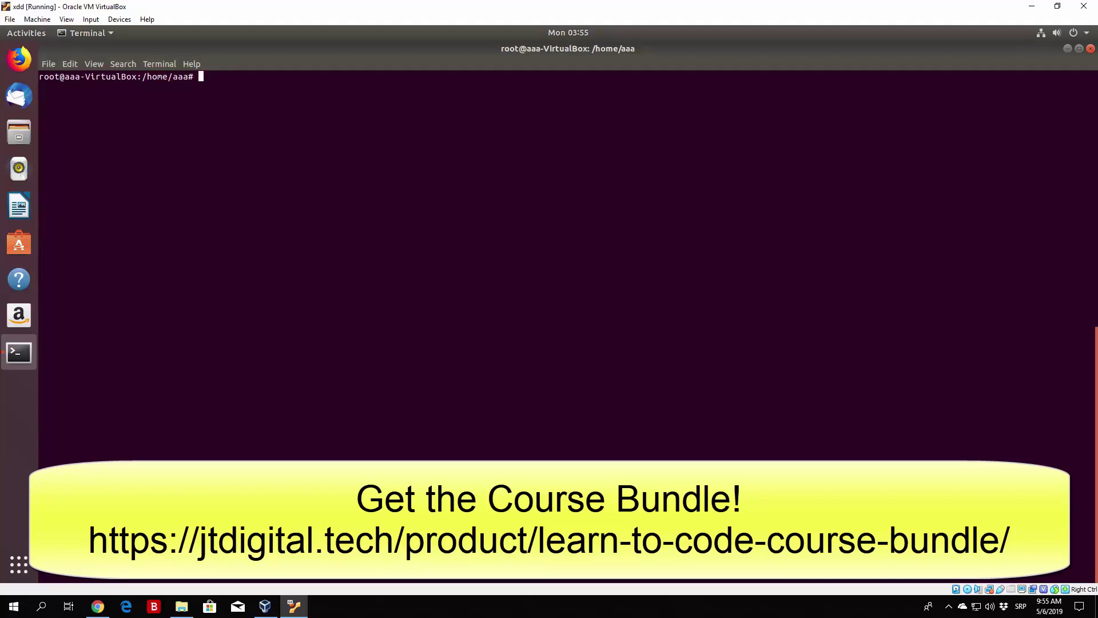
{"action": "type", "text": "python3"}
Step: Start python3, import os, and print('hello world')
{"action": "key", "text": "Return"}
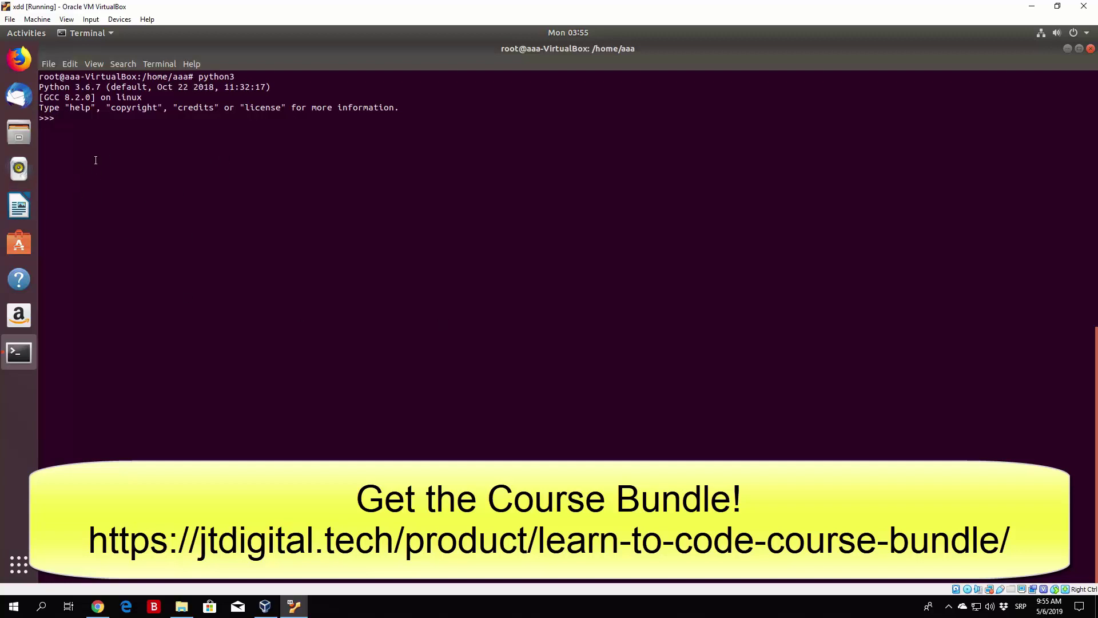
{"action": "type", "text": "import"}
{"action": "type", "text": " os"}
{"action": "key", "text": "Return"}
{"action": "type", "text": "print*("}
{"action": "key", "text": "BackSpace"}
{"action": "key", "text": "BackSpace"}
{"action": "type", "text": "()"}
{"action": "key", "text": "Left"}
{"action": "type", "text": "''"}
{"action": "key", "text": "Left"}
{"action": "type", "text": "h"}
{"action": "type", "text": "ello world"}
{"action": "key", "text": "Return"}
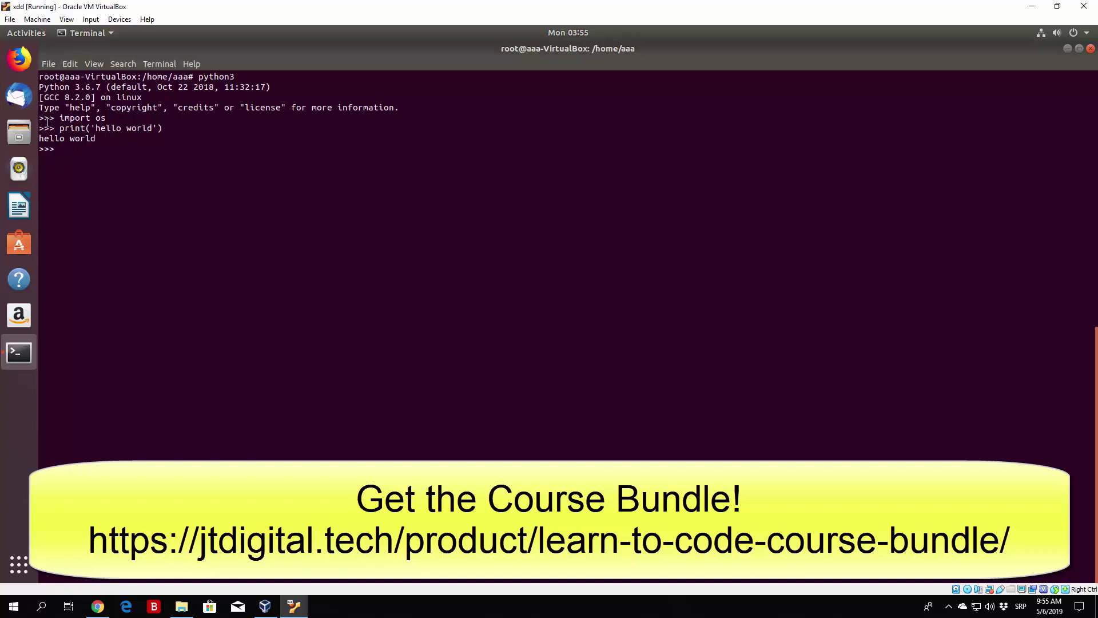
Step: Exit Python with exit() back to the root prompt
{"action": "left_click_drag", "start_coordinate": [43, 118], "coordinate": [145, 134]}
{"action": "left_click", "coordinate": [179, 127]}
{"action": "type", "text": "exit"}
{"action": "type", "text": "()"}
{"action": "key", "text": "Return"}
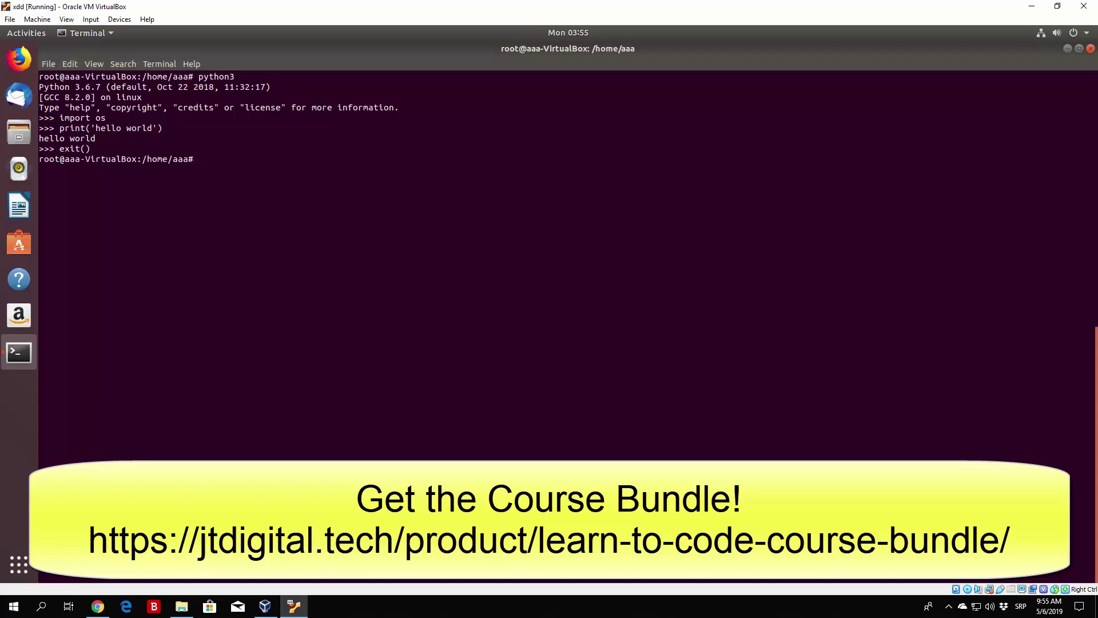